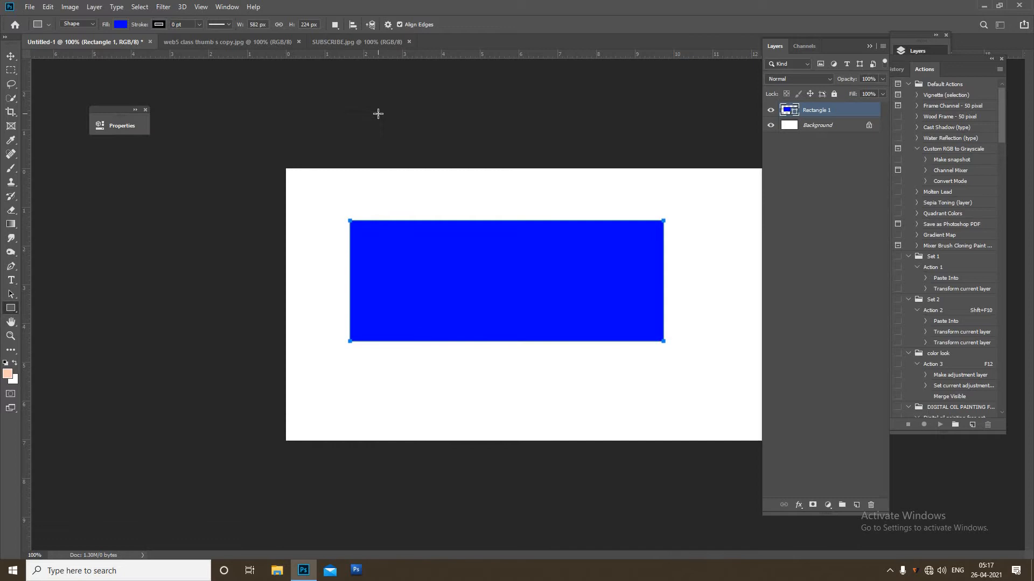
Apply a perspective transform to the blue rectangle, raising its right side so it slants upward, and accept converting the shape to a path.
key(ctrl+t)
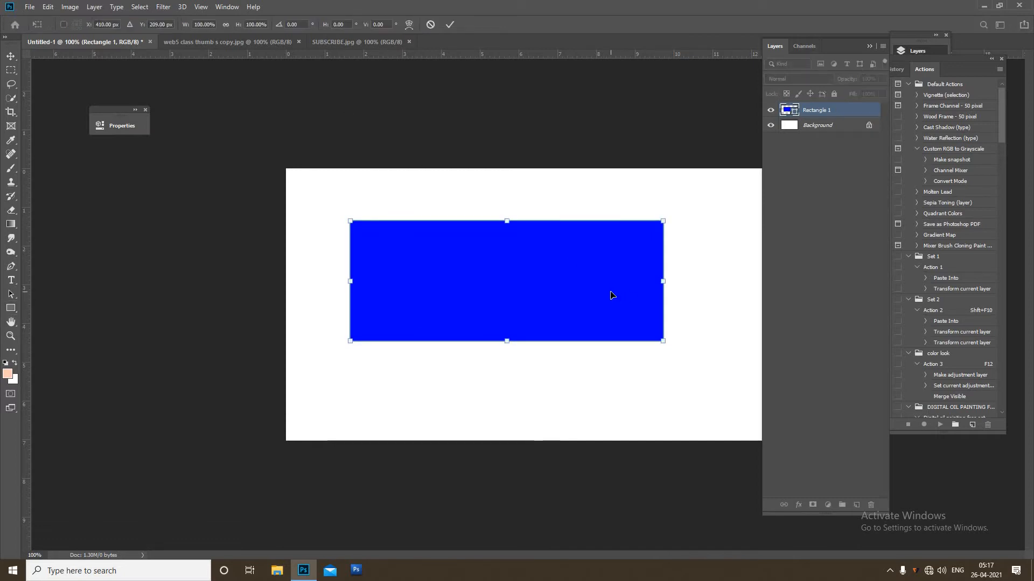
right_click(611, 285)
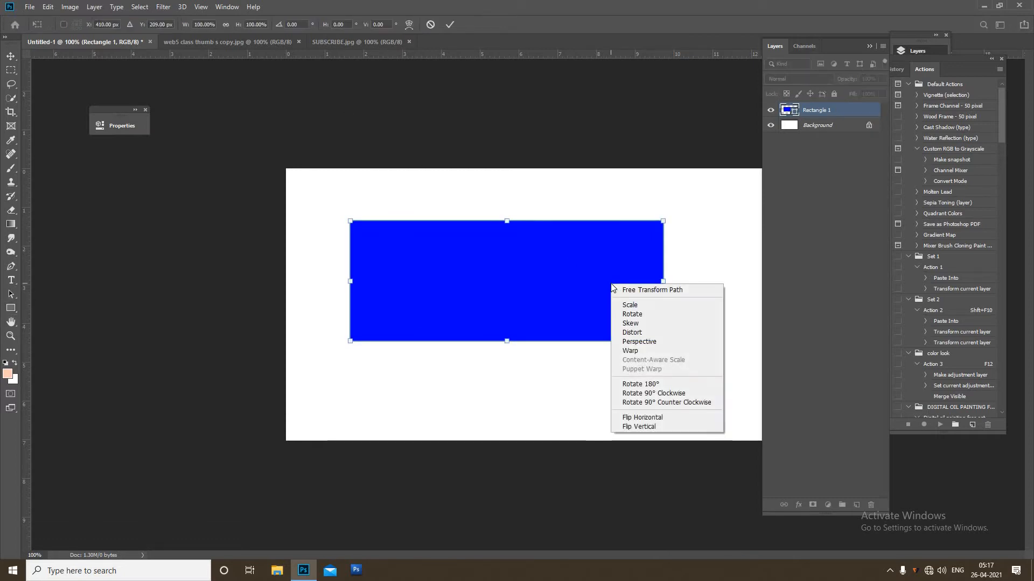
click(639, 341)
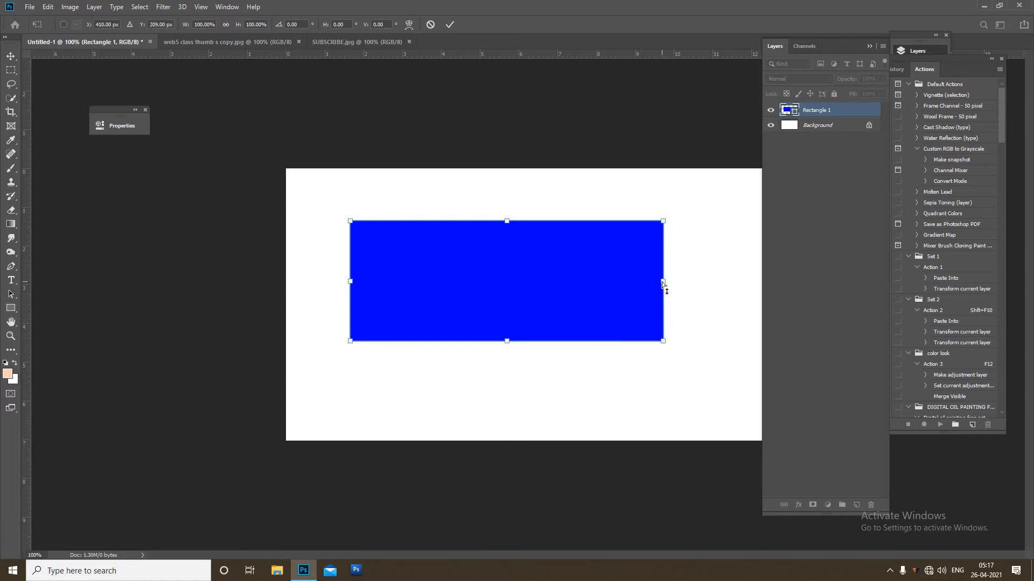
drag(663, 282, 661, 225)
drag(604, 253, 610, 300)
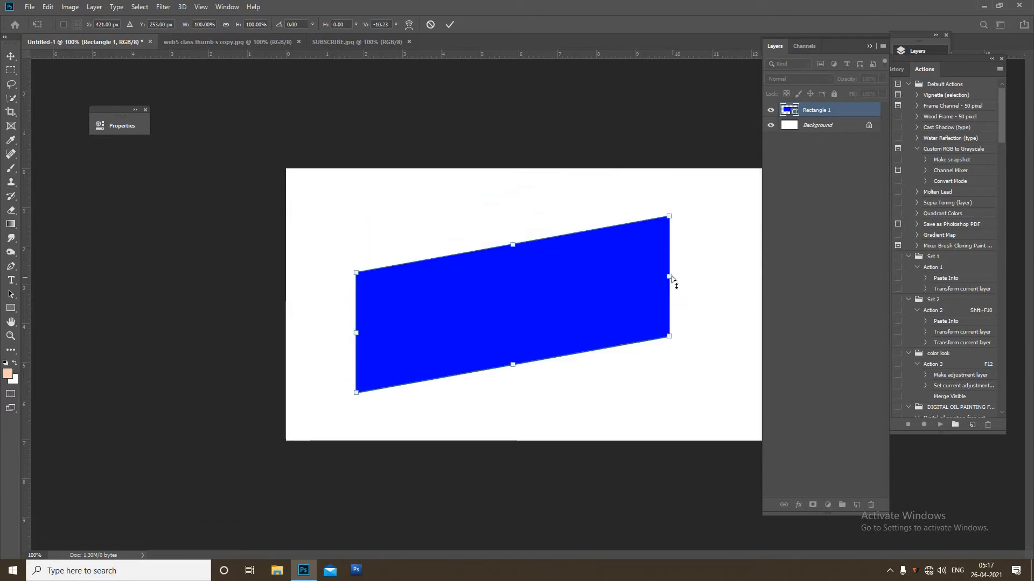
drag(670, 276, 669, 246)
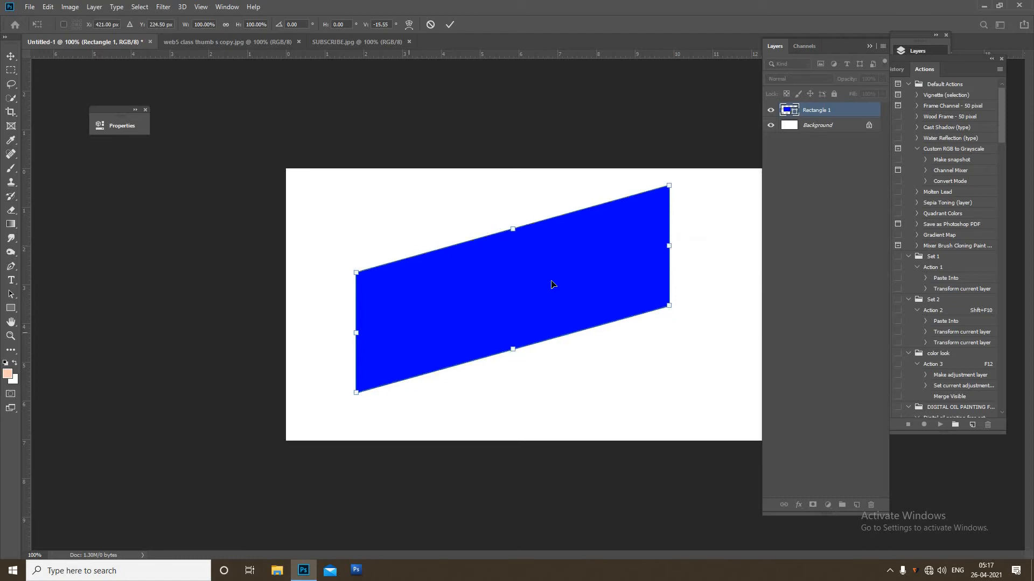
drag(353, 404, 352, 417)
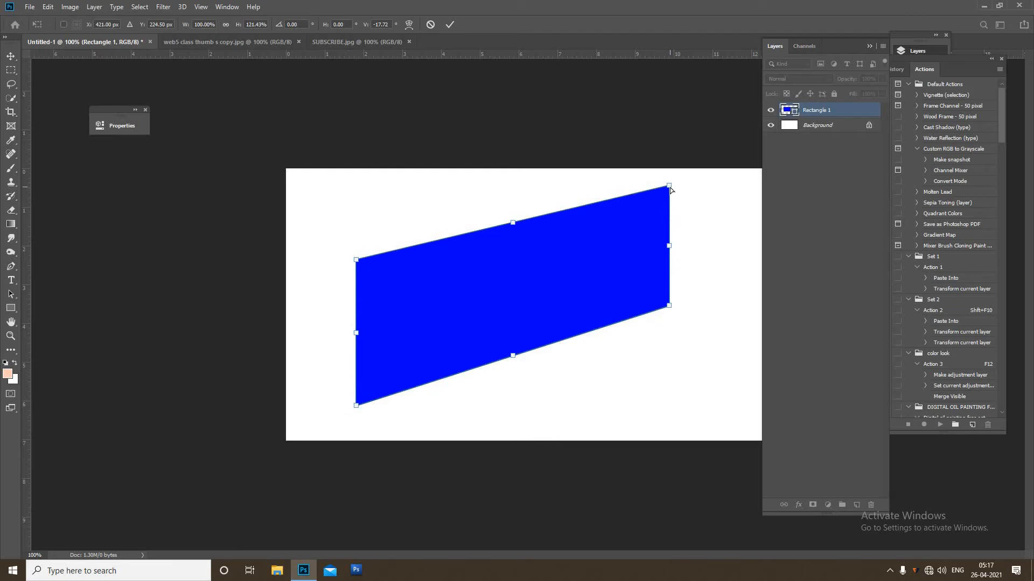
drag(671, 189, 673, 184)
key(u)
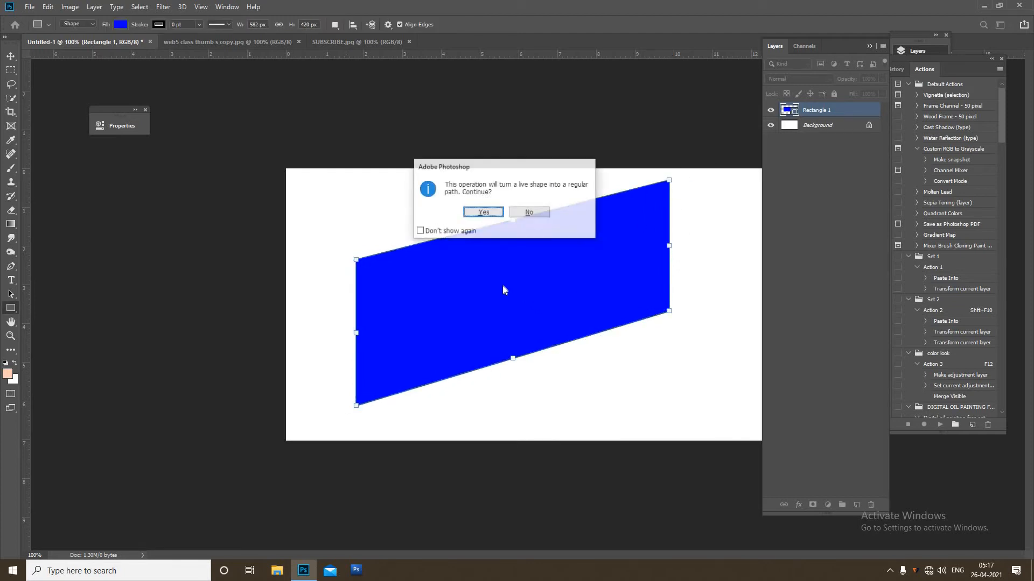
click(494, 212)
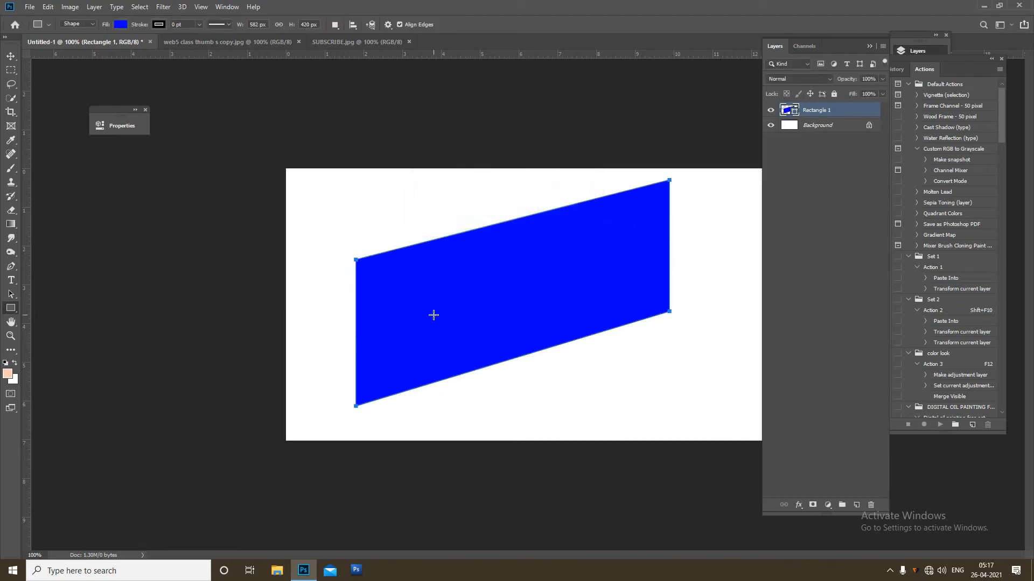
Add white text reading WEDDING inside the upper part of the slanted rectangle.
key(t)
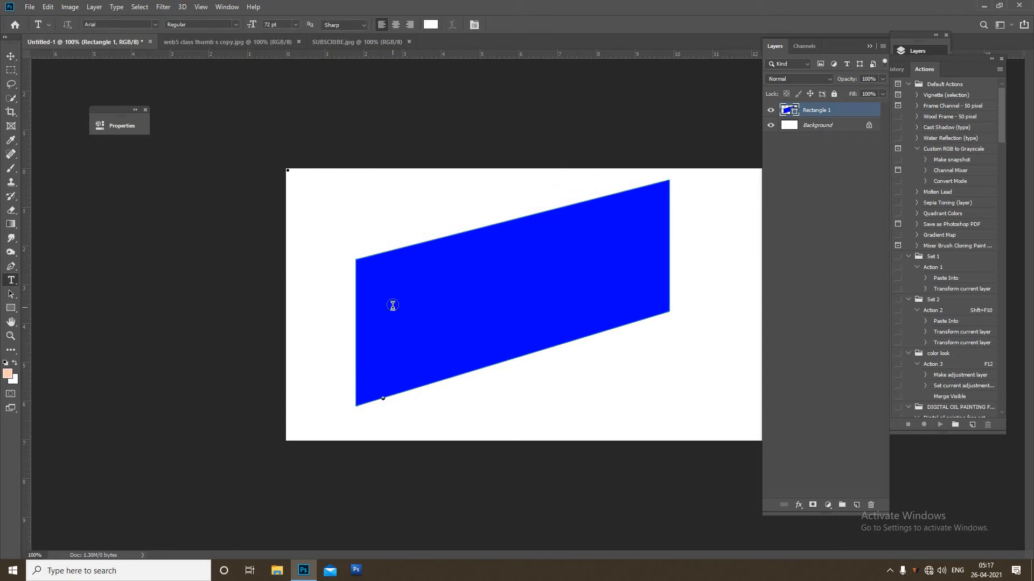
click(392, 305)
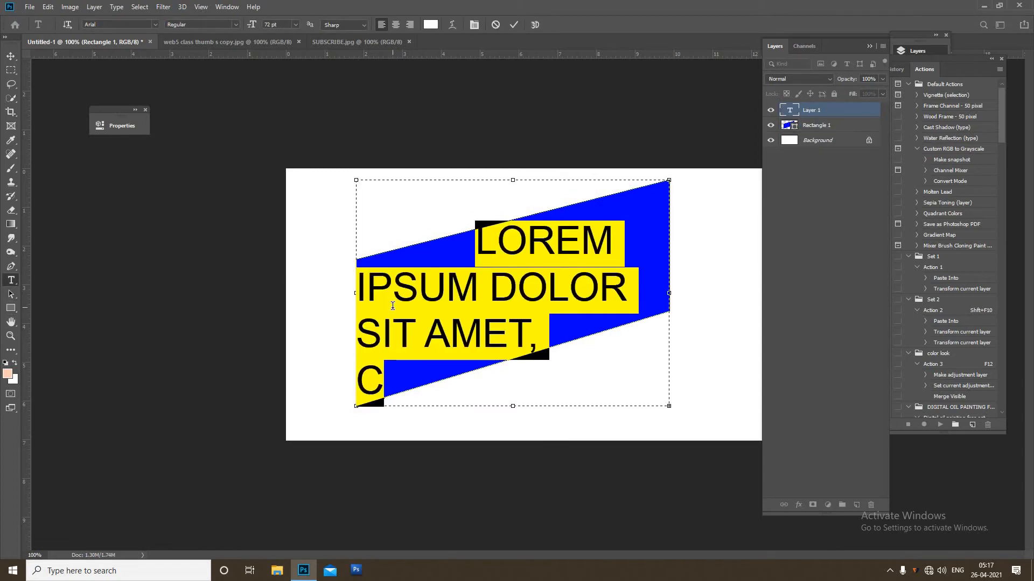
text(WEDDING)
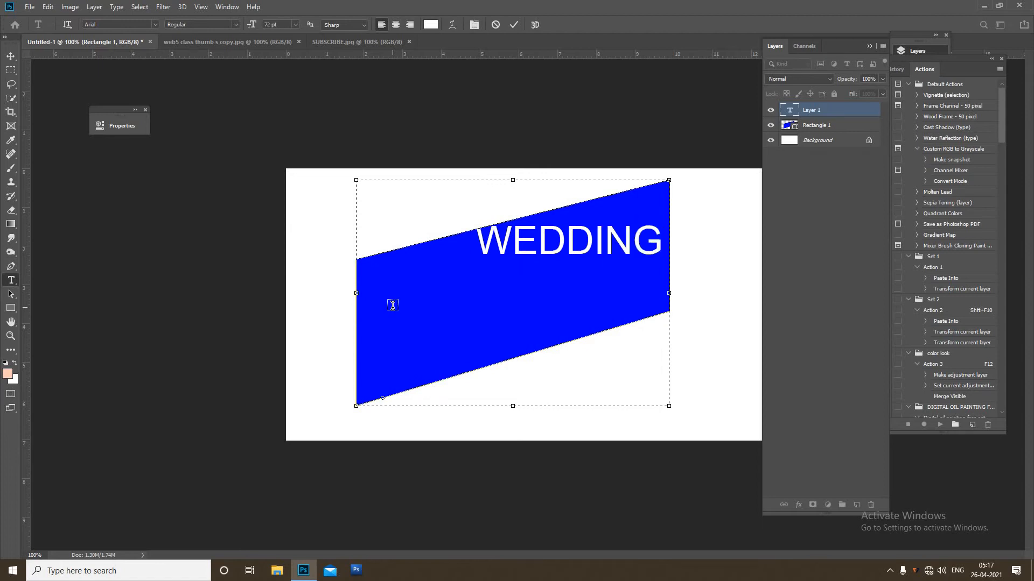
key(ctrl+Return)
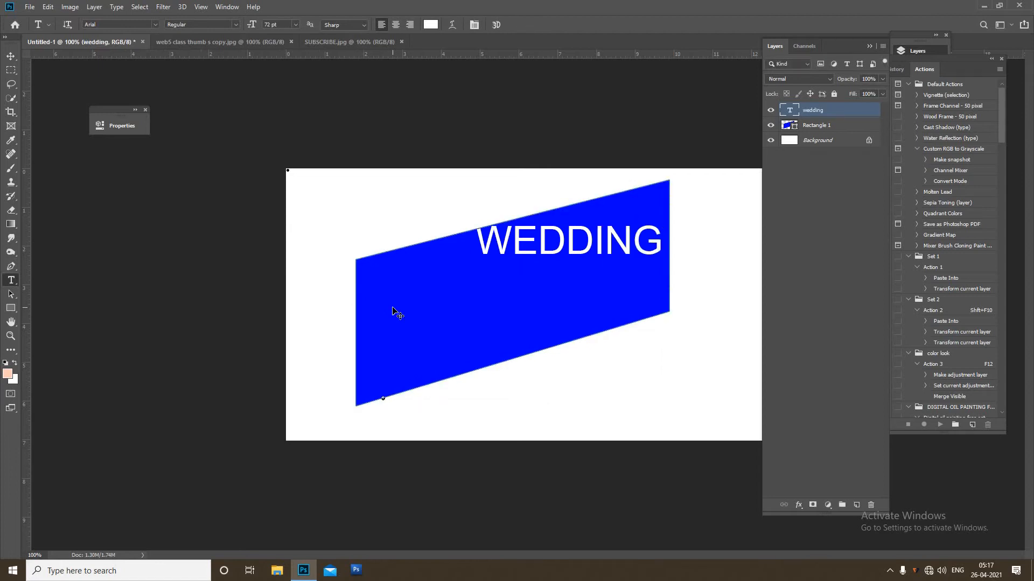
Move the WEDDING text slightly down and to the left.
key(ctrl+t)
drag(607, 235, 593, 256)
key(Return)
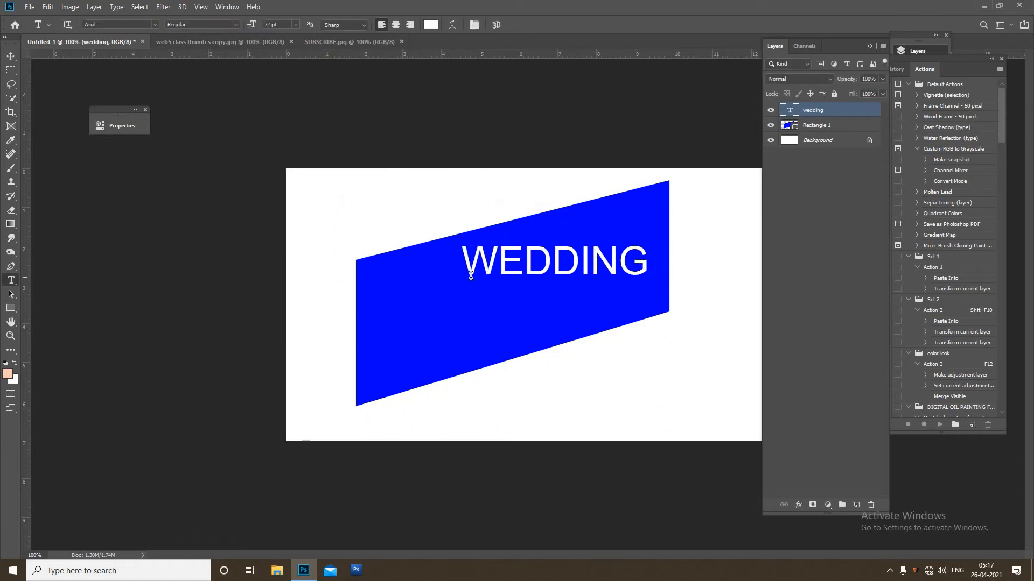
key(ctrl+t)
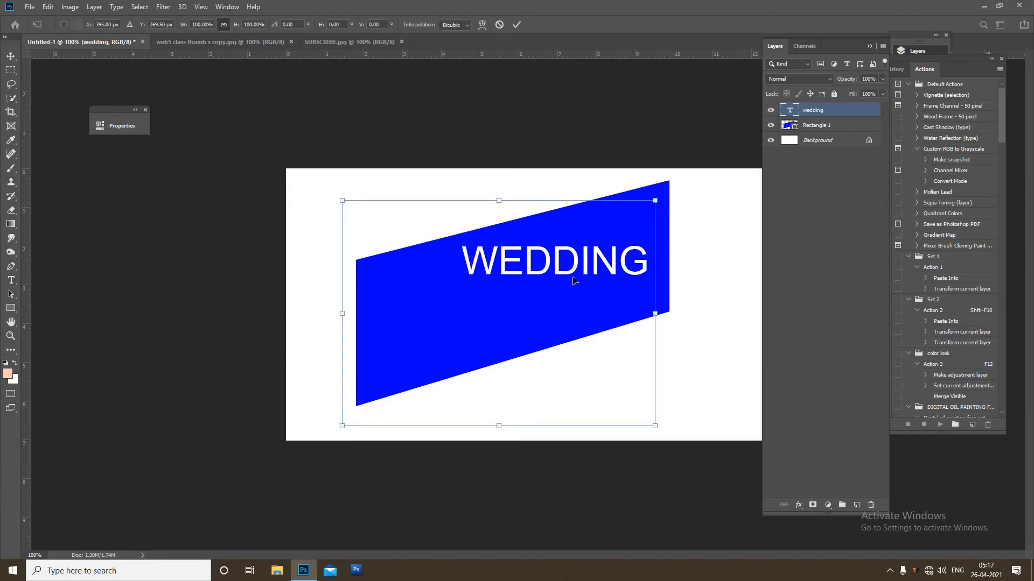
key(Escape)
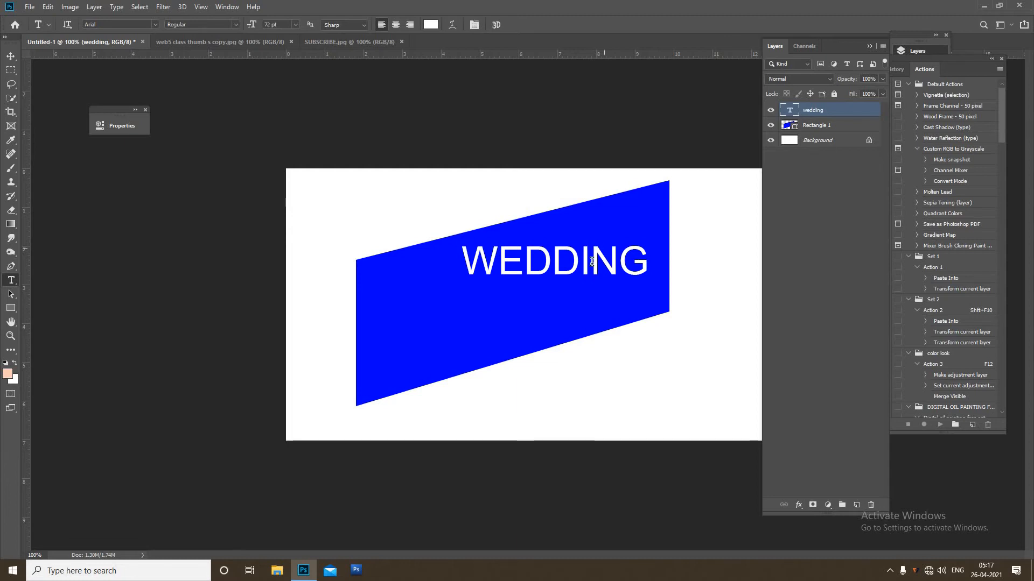
Convert the WEDDING text layer to a smart object.
right_click(831, 112)
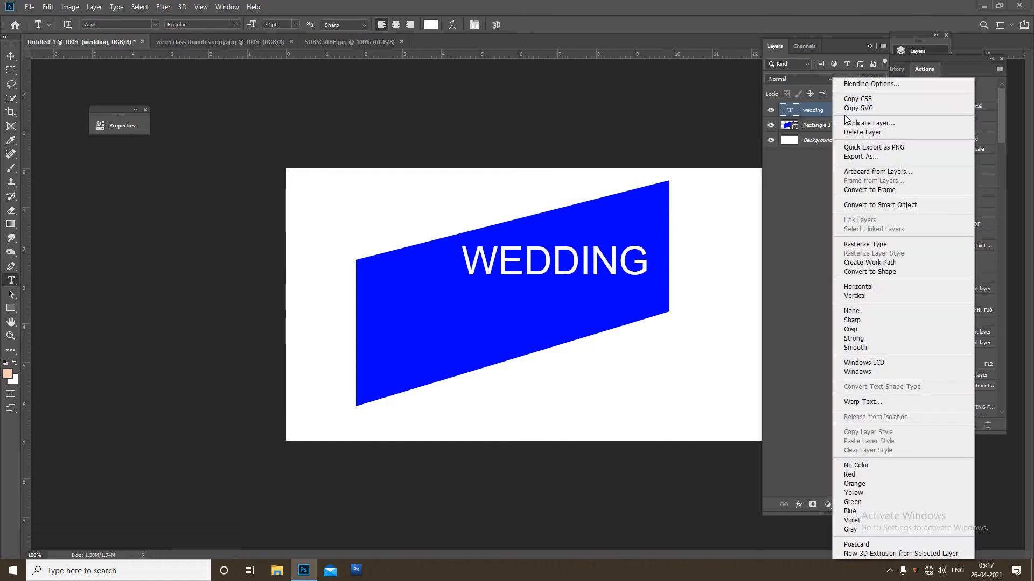
click(879, 204)
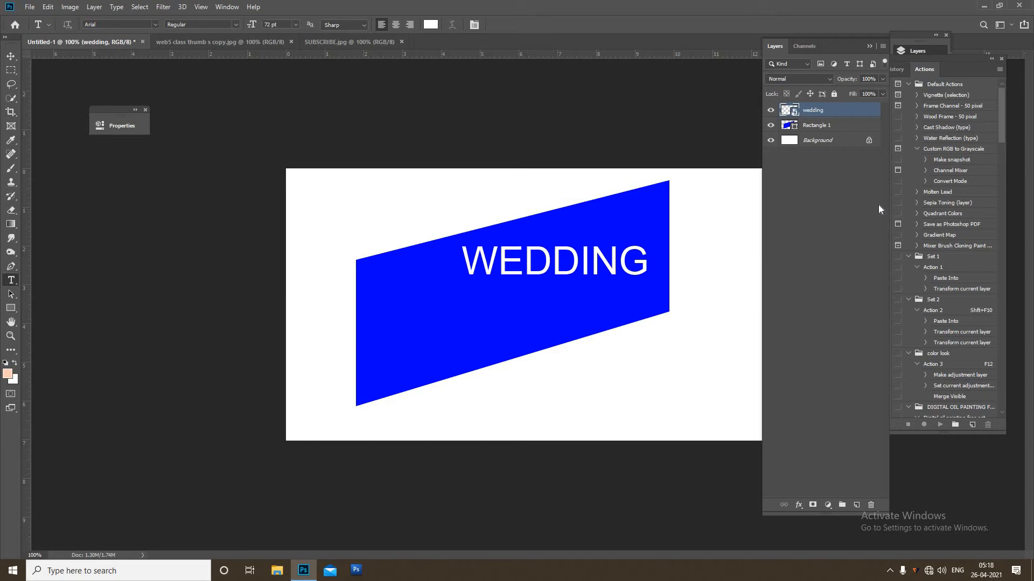
Use perspective and scale transforms to slant and enlarge the WEDDING smart object to follow the rectangle's angle.
key(ctrl+t)
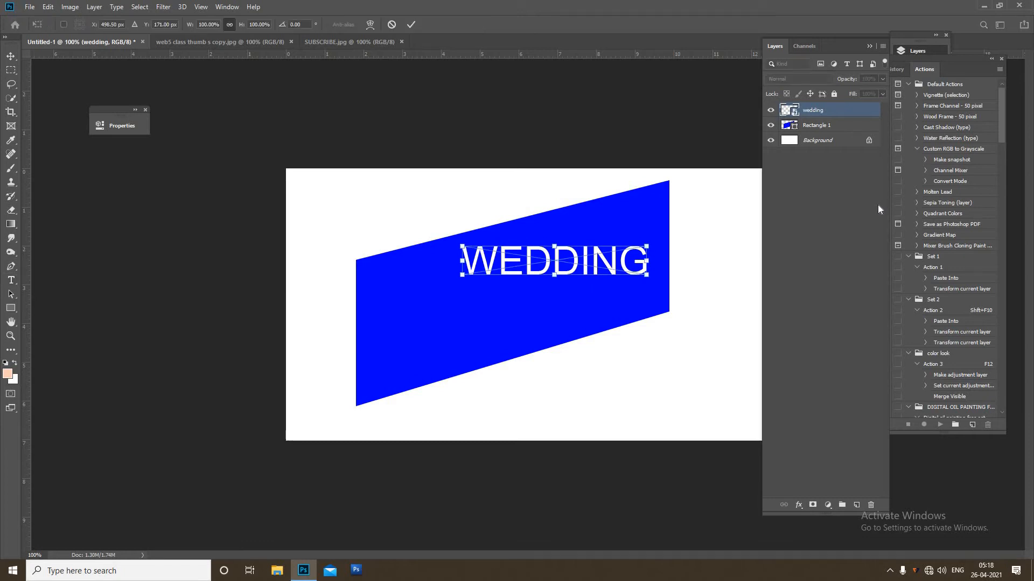
right_click(641, 266)
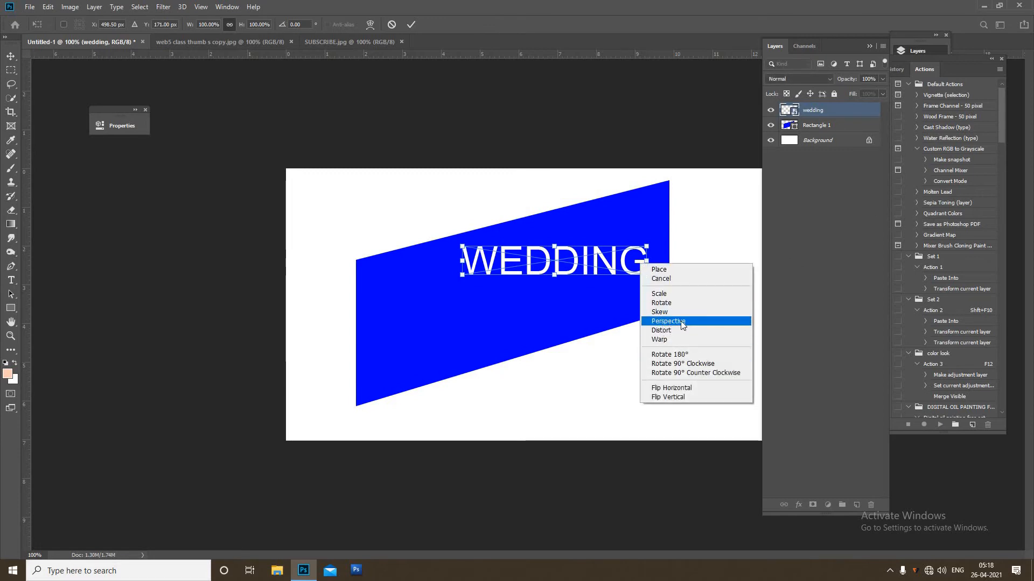
click(681, 321)
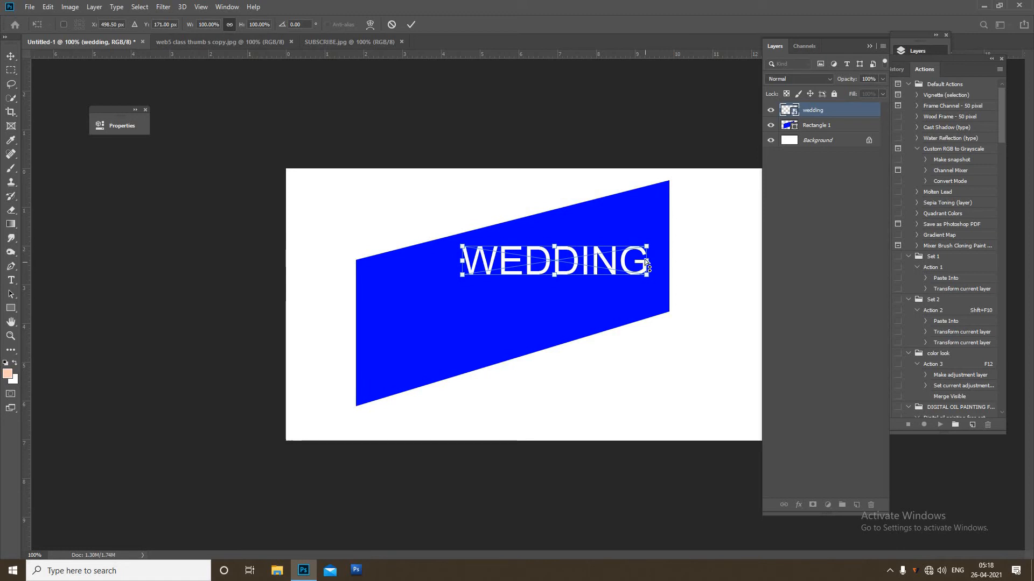
drag(645, 264, 647, 221)
drag(544, 267, 461, 345)
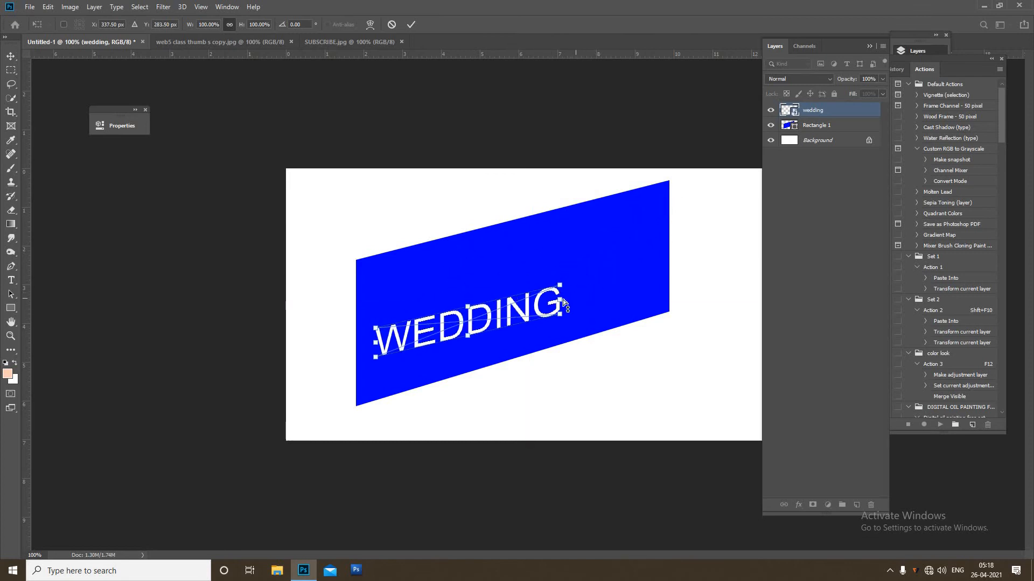
drag(564, 303, 563, 293)
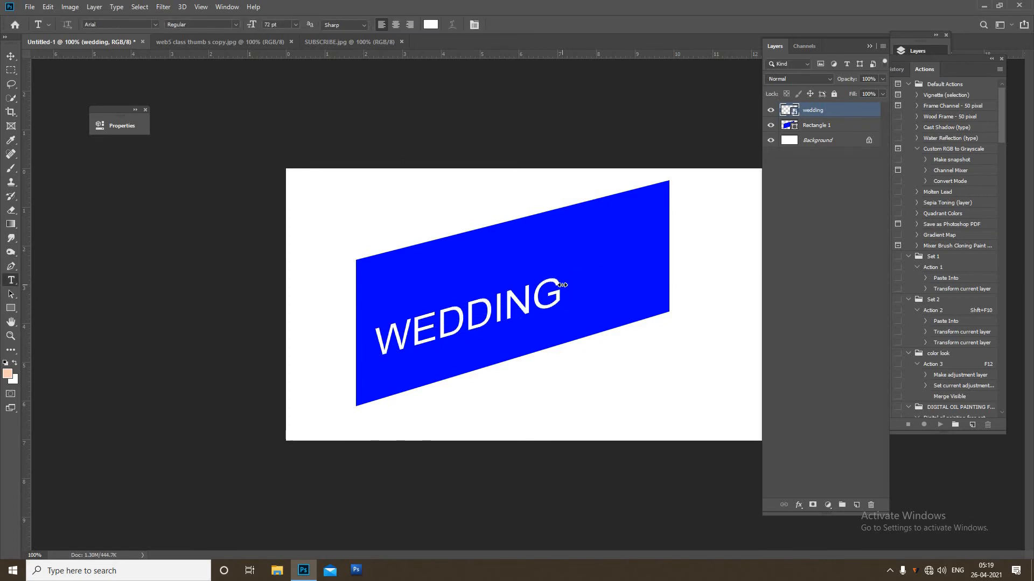
drag(563, 282, 650, 195)
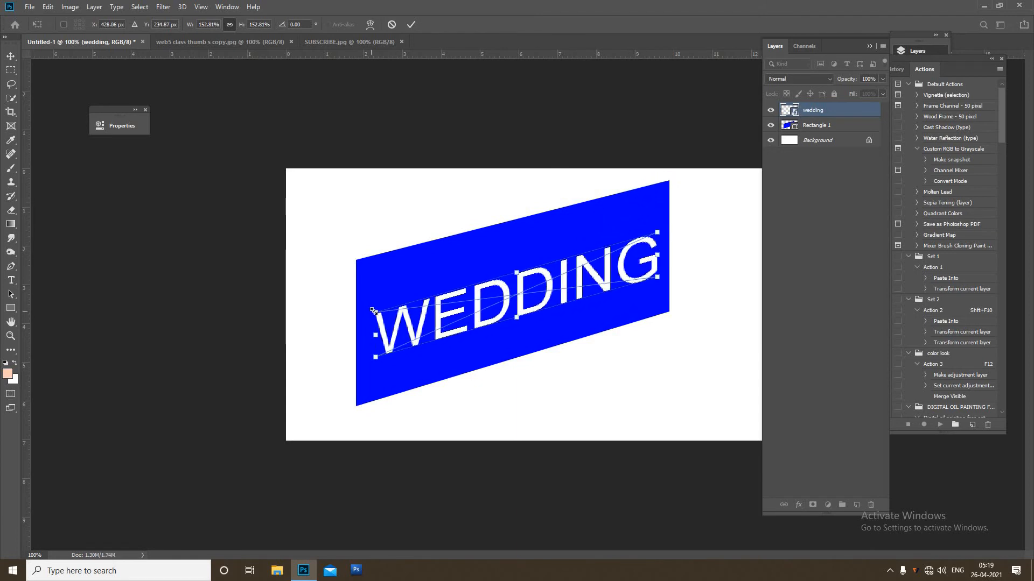
drag(371, 305, 355, 306)
drag(658, 230, 662, 223)
key(Return)
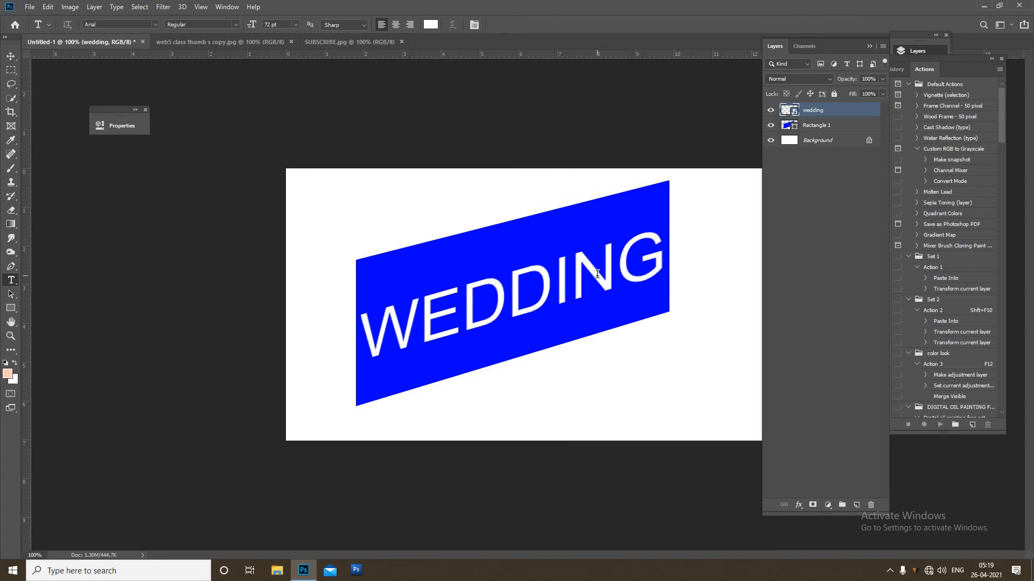
Open the smart object's contents, retype the text as BRIDE, then close the contents document saving changes.
click(597, 275)
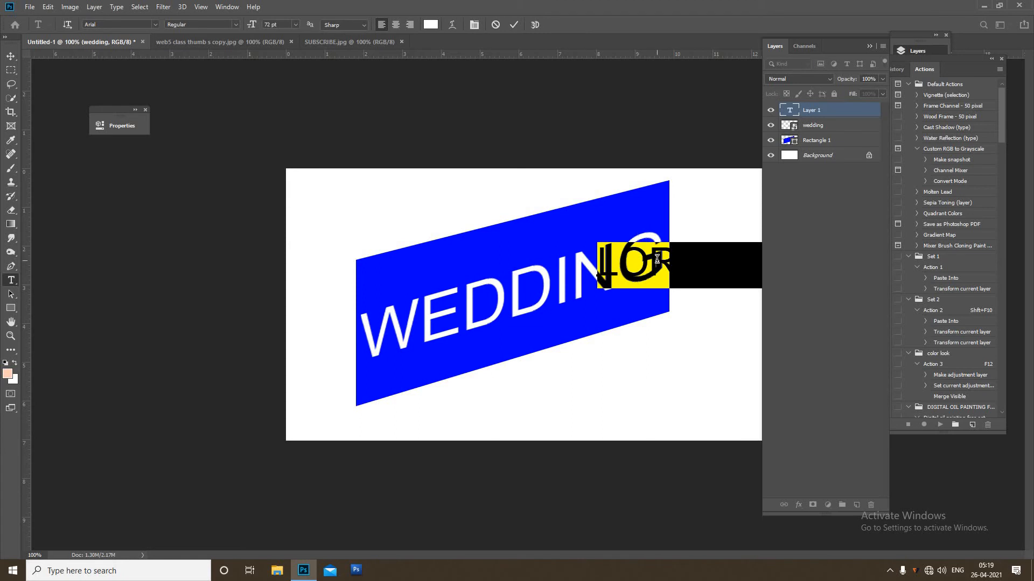
key(Escape)
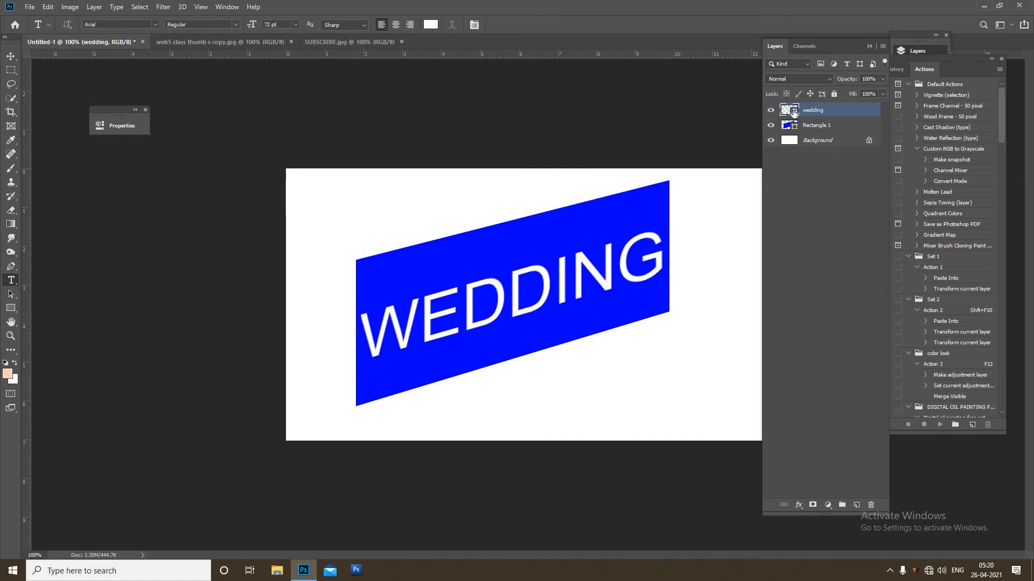
double_click(790, 110)
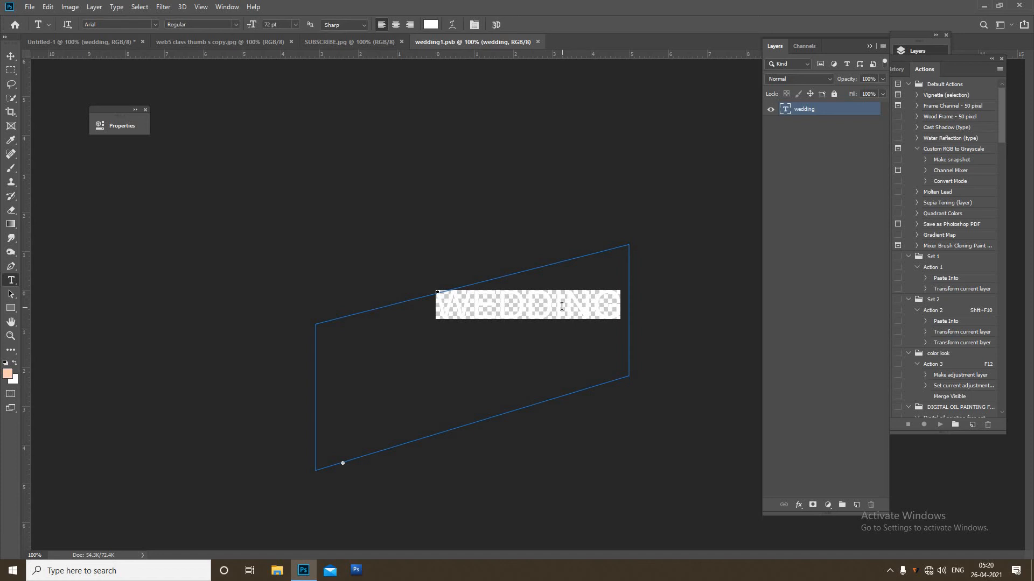
double_click(562, 307)
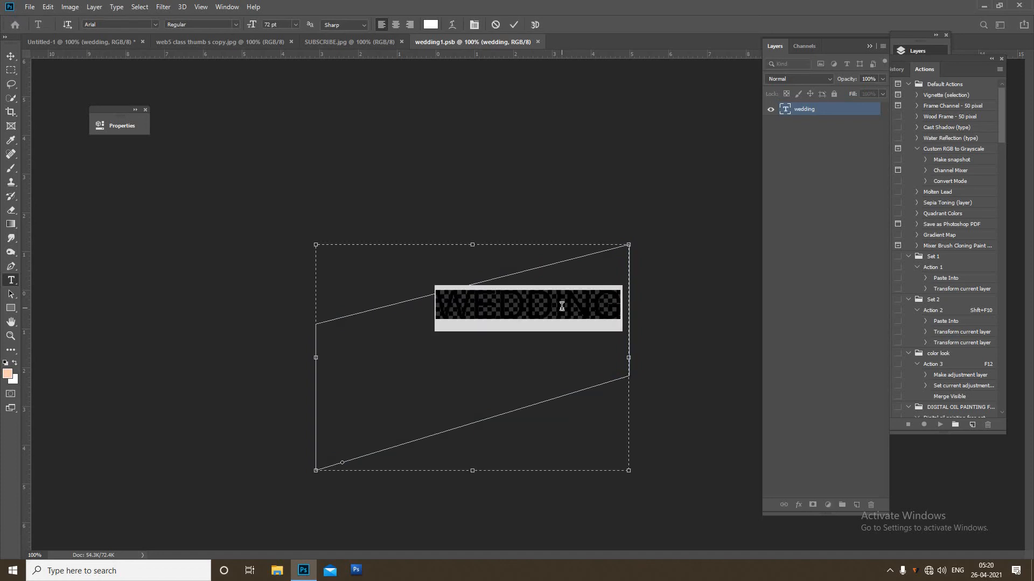
text(BRID)
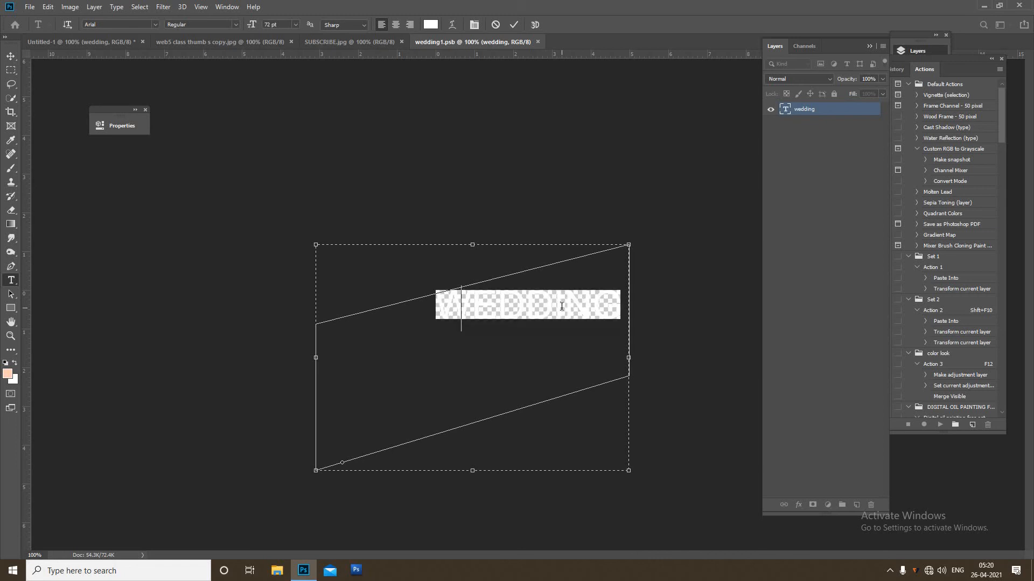
text(E)
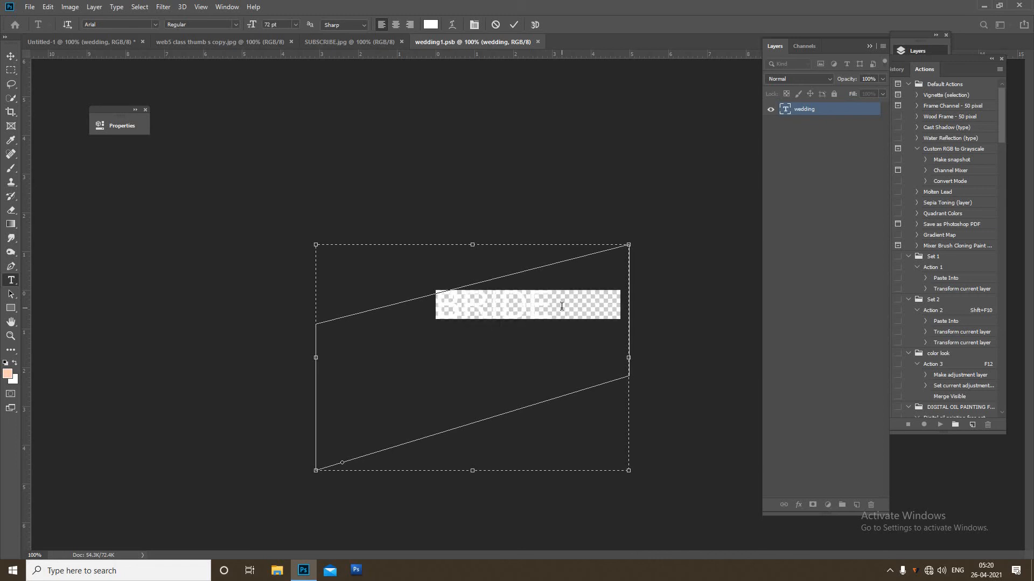
key(ctrl+Return)
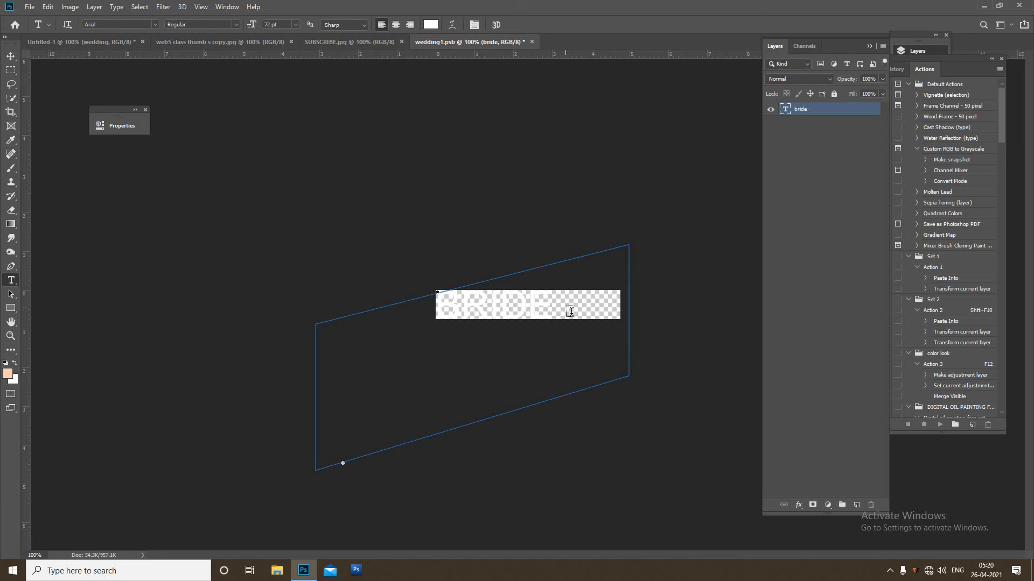
key(ctrl+w)
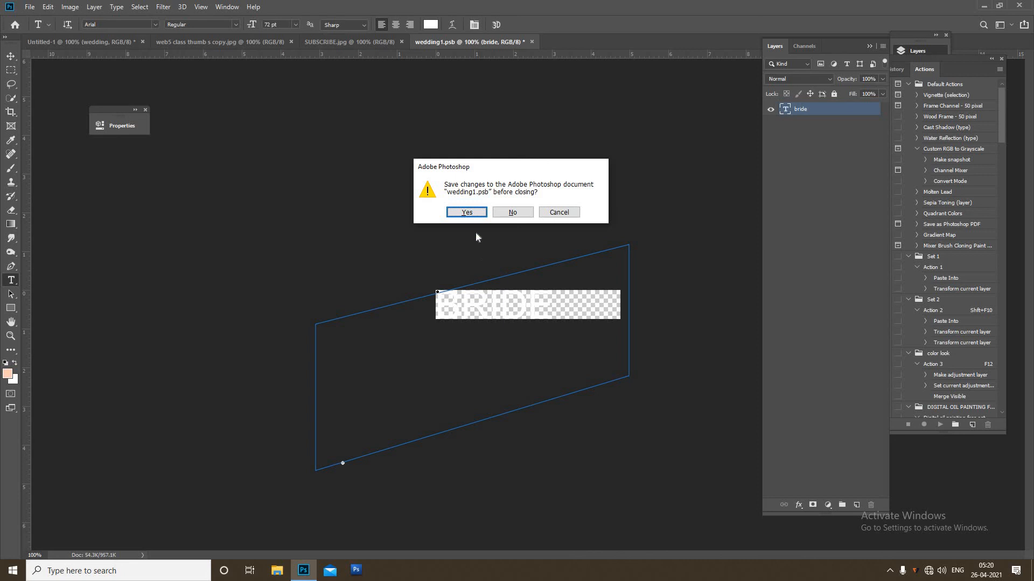
click(466, 212)
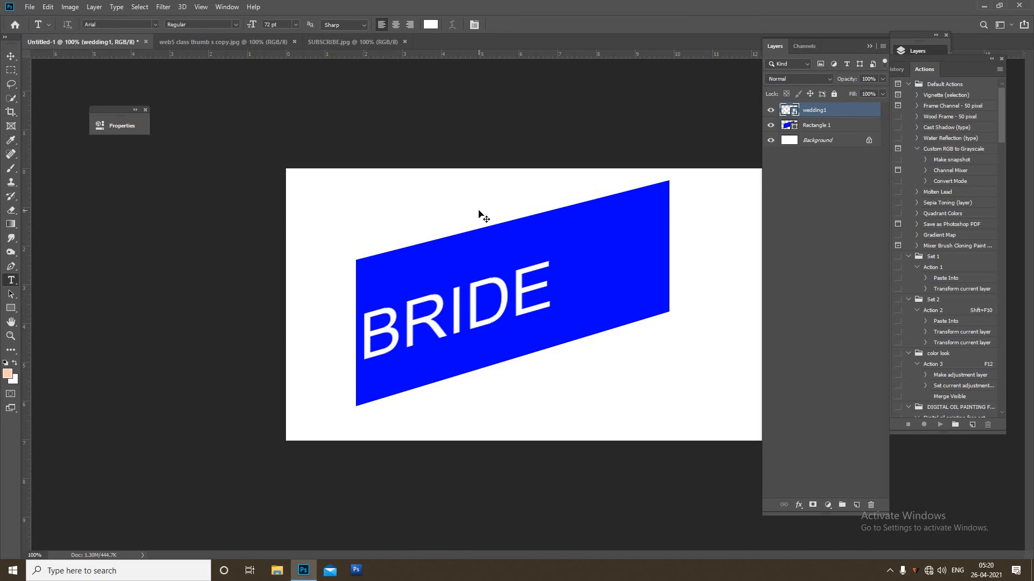
Scale up the BRIDE smart object to fill the slanted rectangle.
key(ctrl+t)
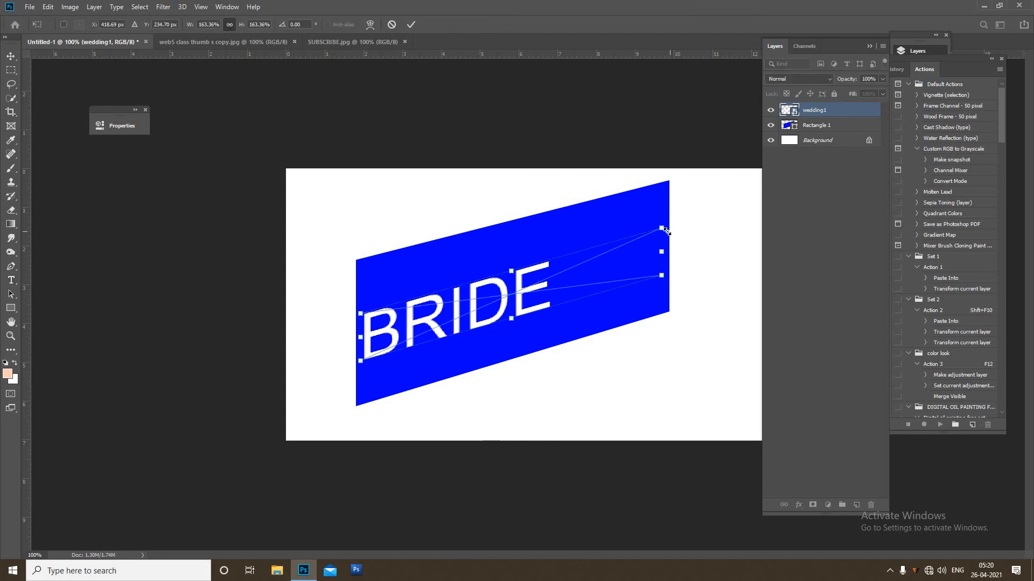
drag(661, 226, 807, 107)
key(Return)
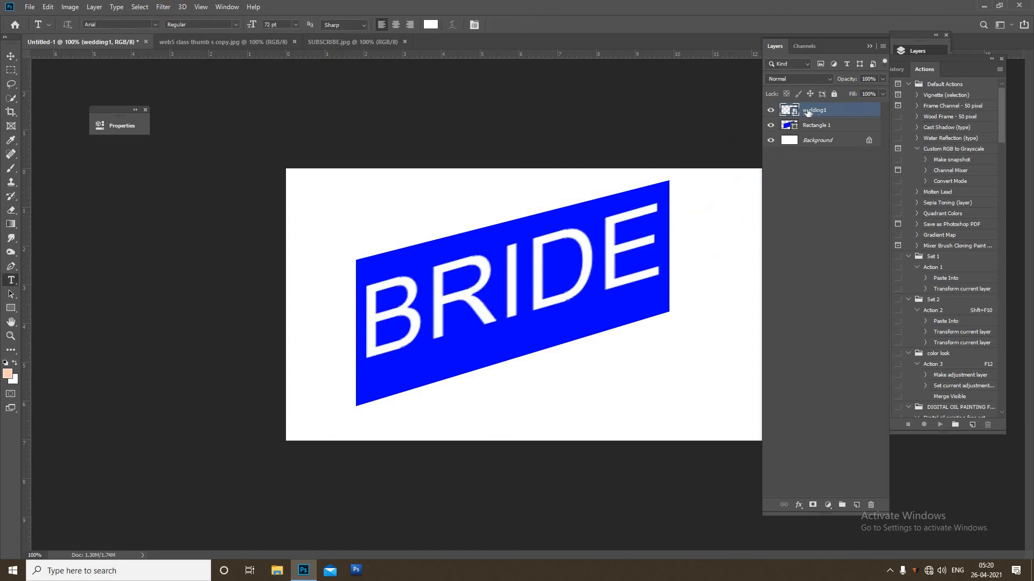
Switch to the web5 class thumb s copy.jpg document and then the SUBSCRIBE.jpg document.
key(ctrl+t)
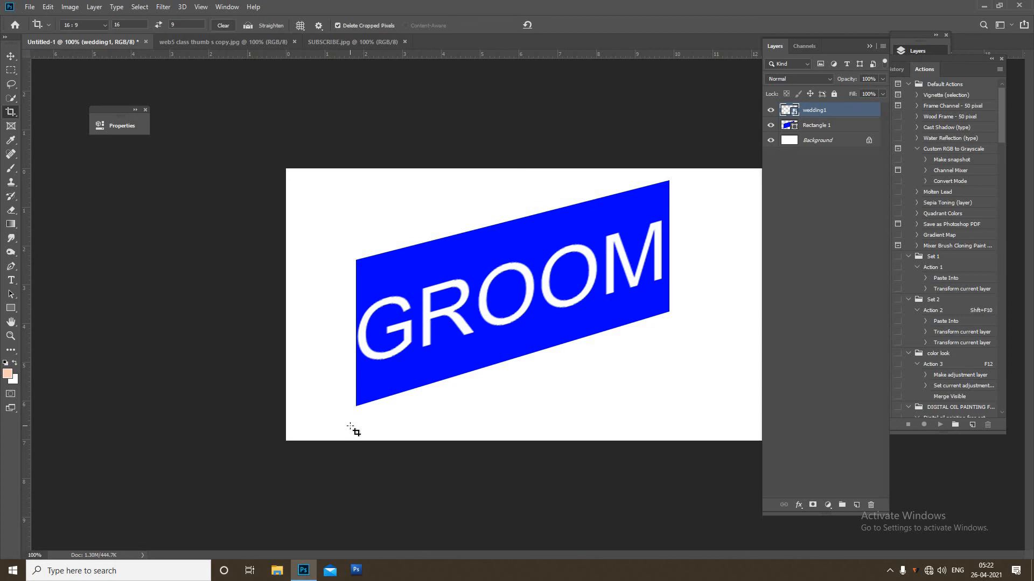
click(254, 41)
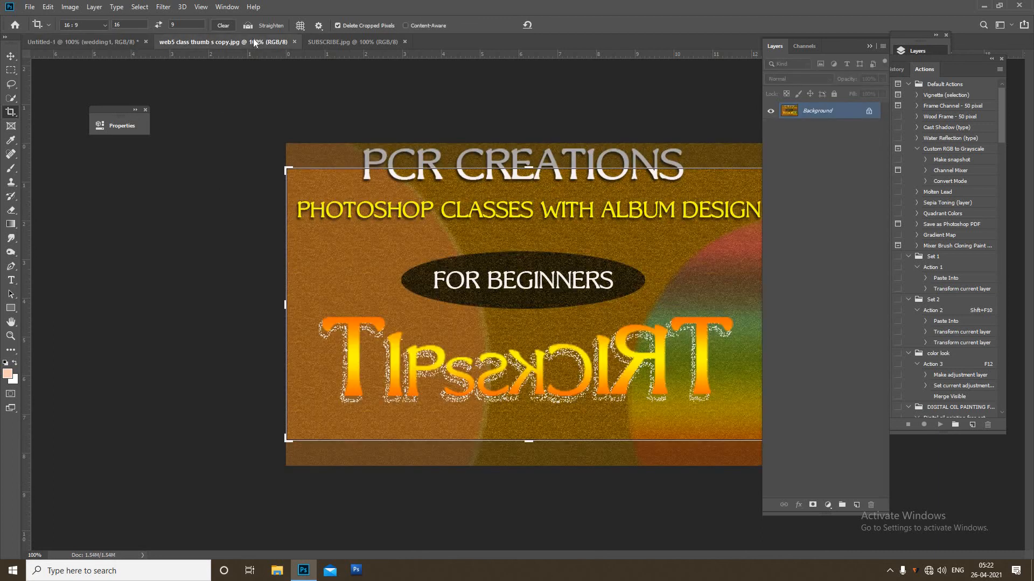
click(338, 43)
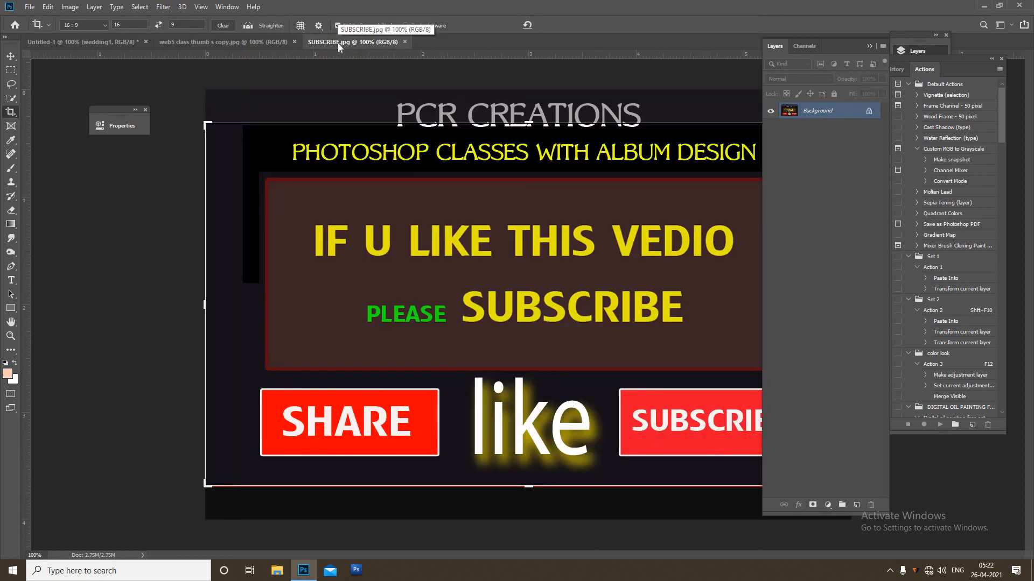